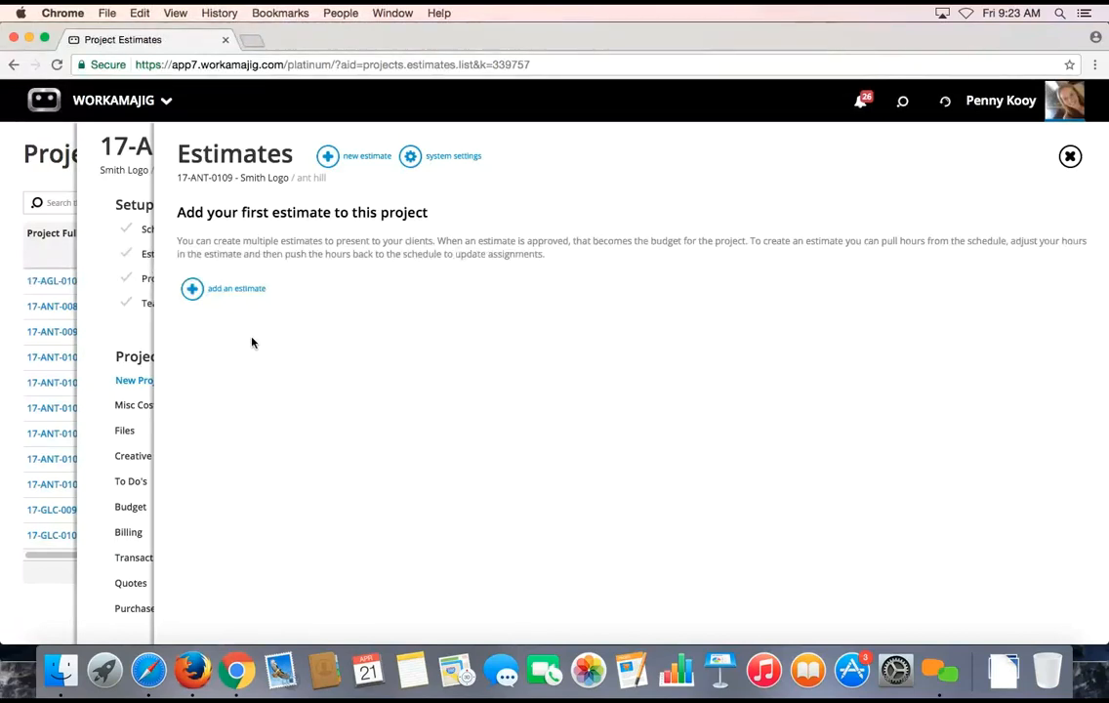
Create the Smith Logo estimate 1659 and open its Total Labor breakout
left_click(195, 290)
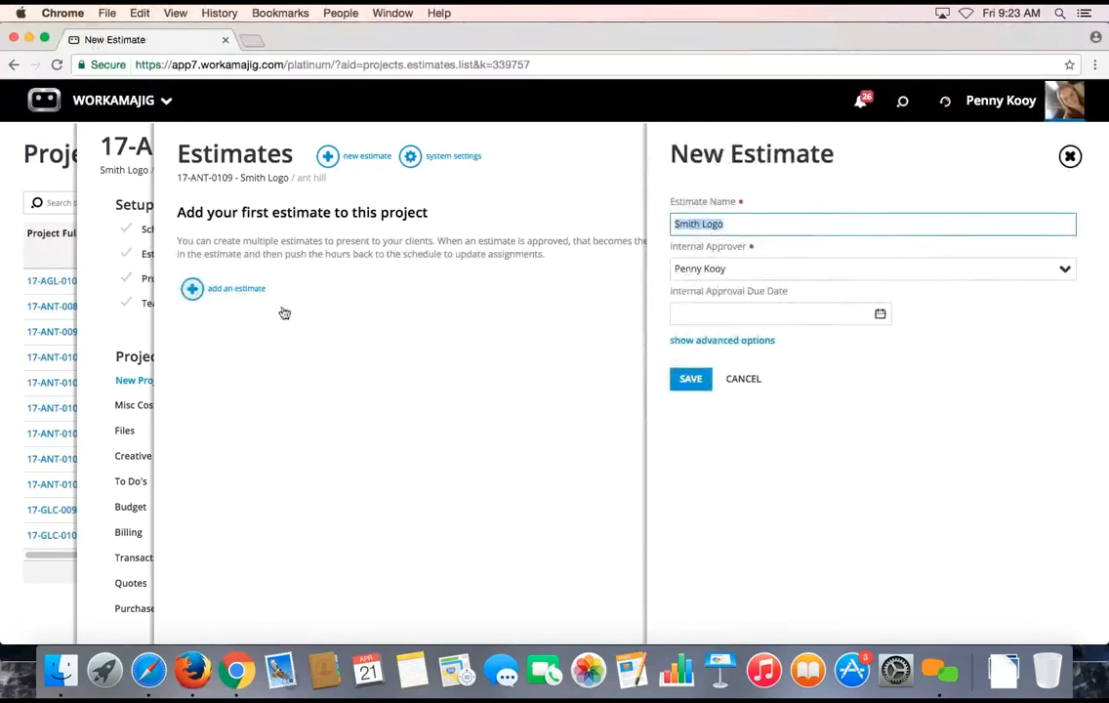
key("Return")
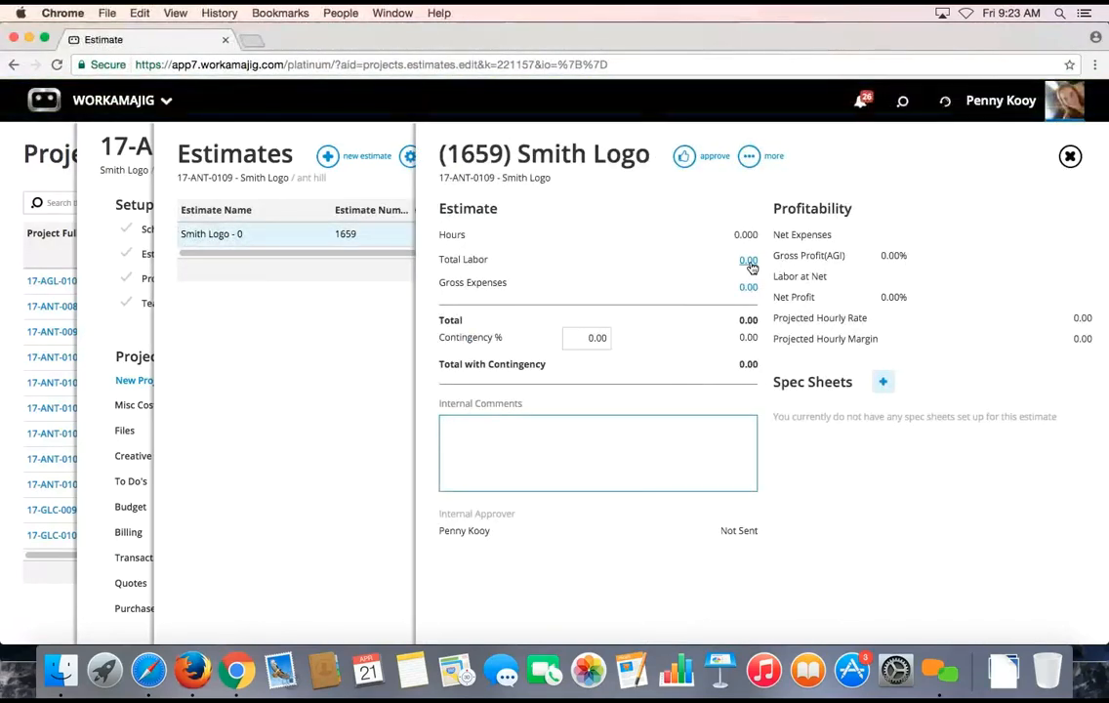
left_click(749, 263)
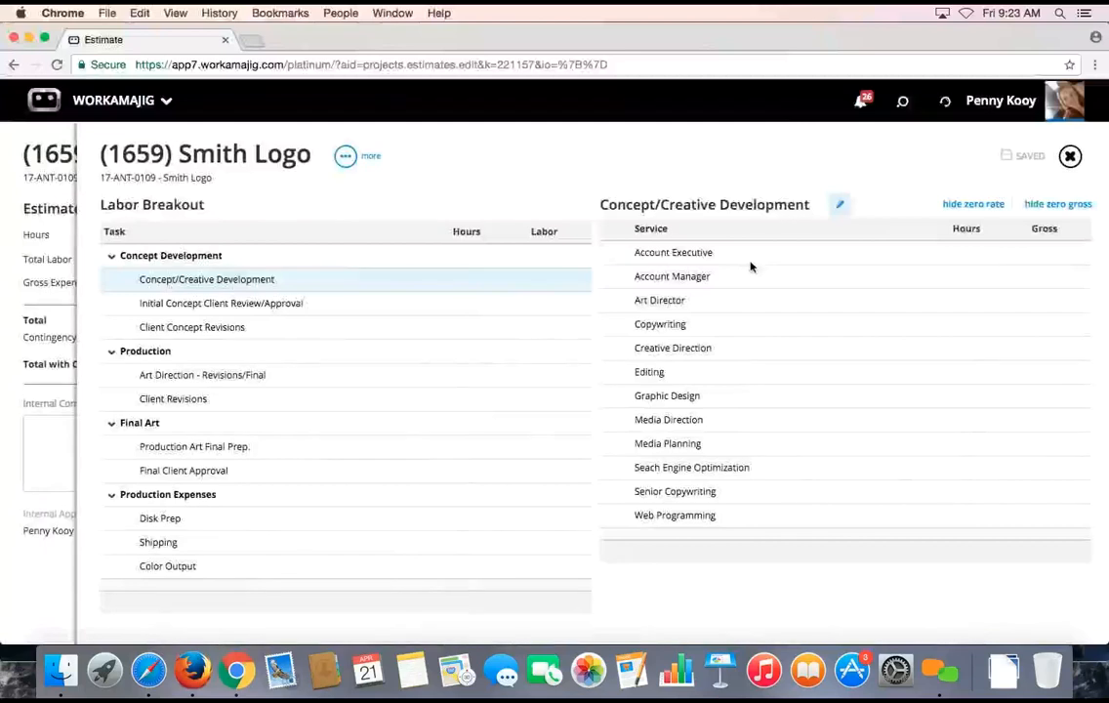
Review services and empty hour cells for the concept review tasks, then open the breakout's 'more' options
left_click(231, 304)
left_click(223, 327)
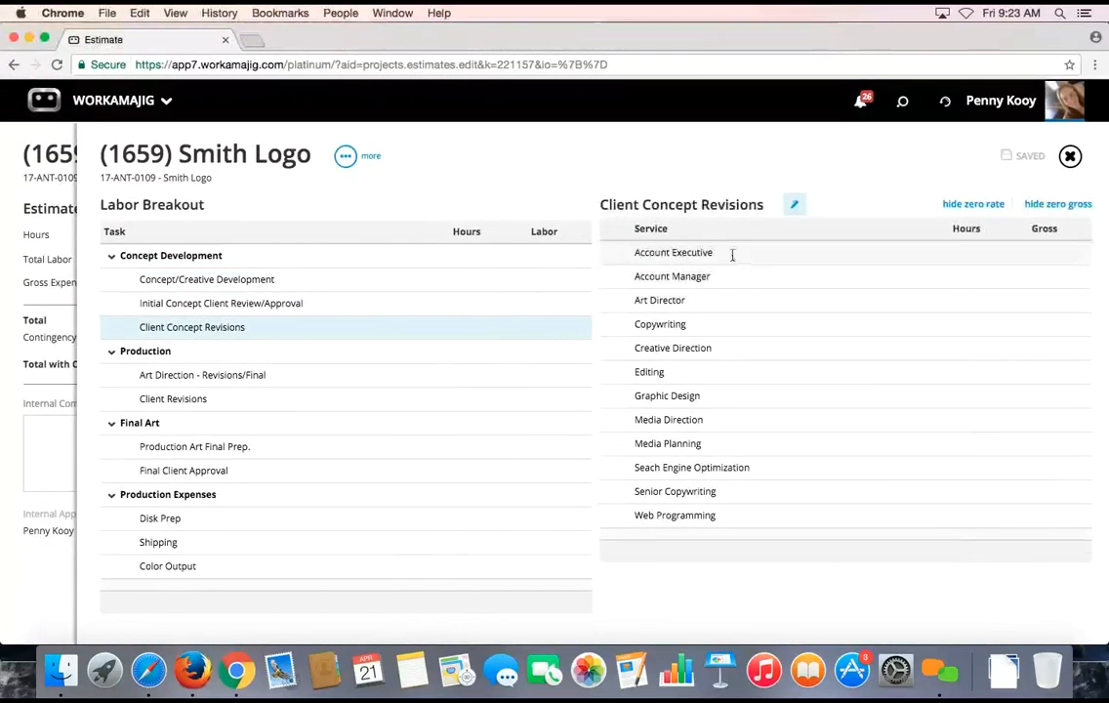
left_click(733, 255)
left_click(738, 292)
left_click(733, 320)
left_click(535, 192)
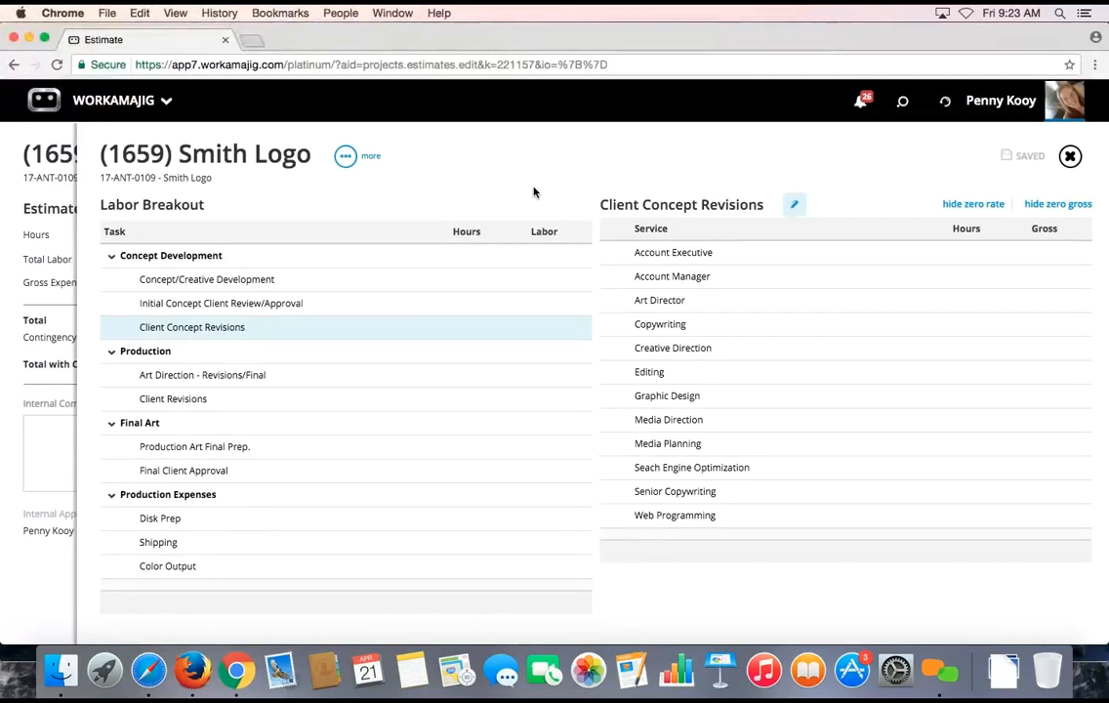
left_click(345, 155)
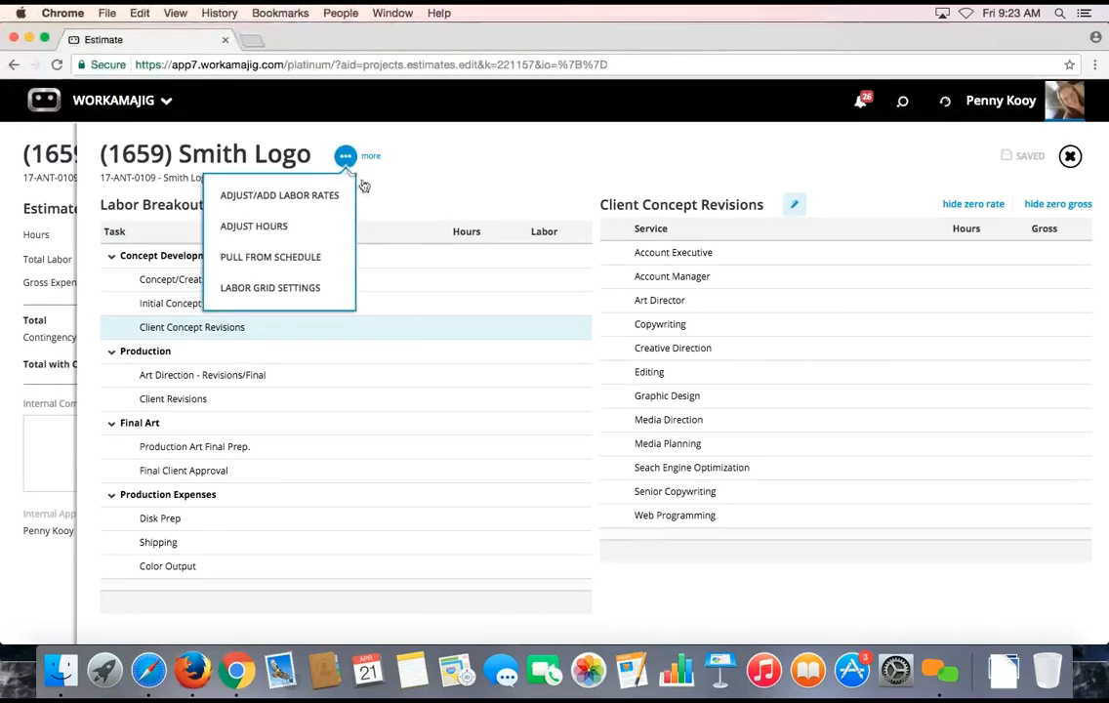
Pull hours from the schedule and review Concept/Creative Development's three 1.000-hour services
left_click(331, 259)
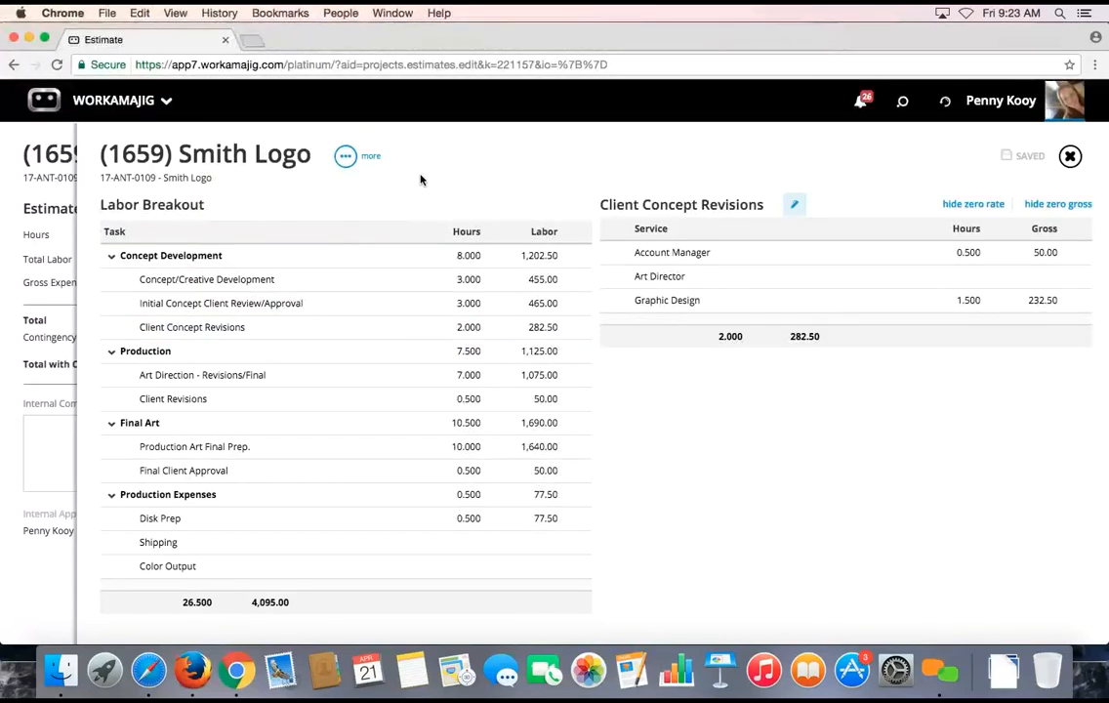
left_click(268, 284)
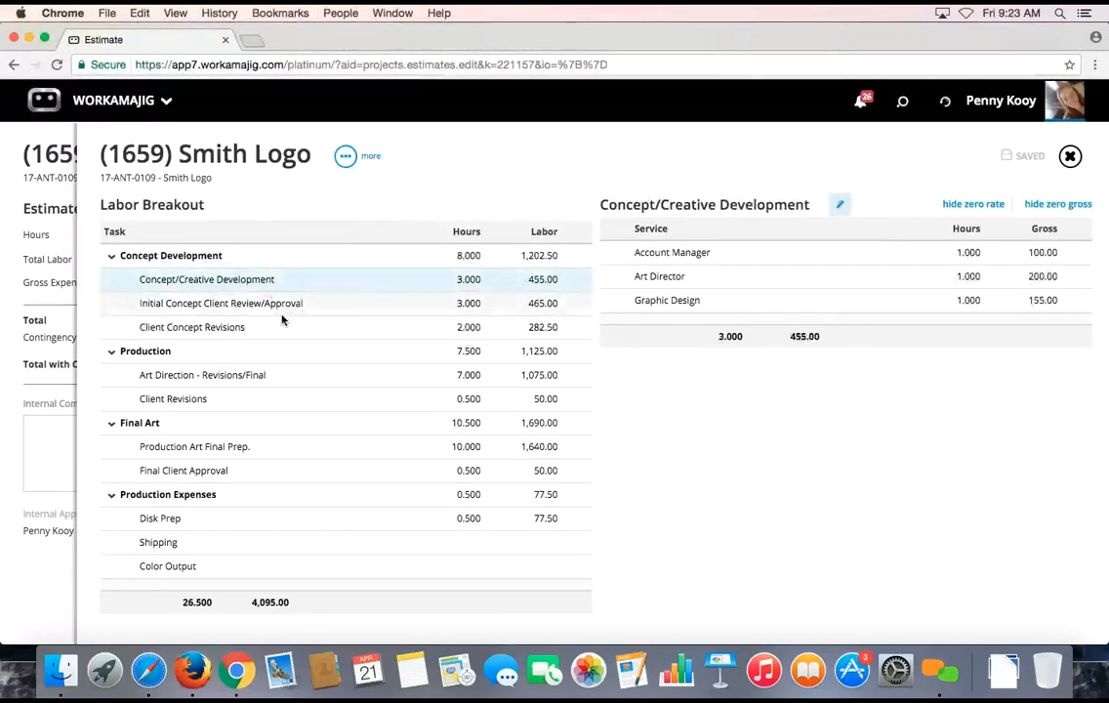
left_click(283, 310)
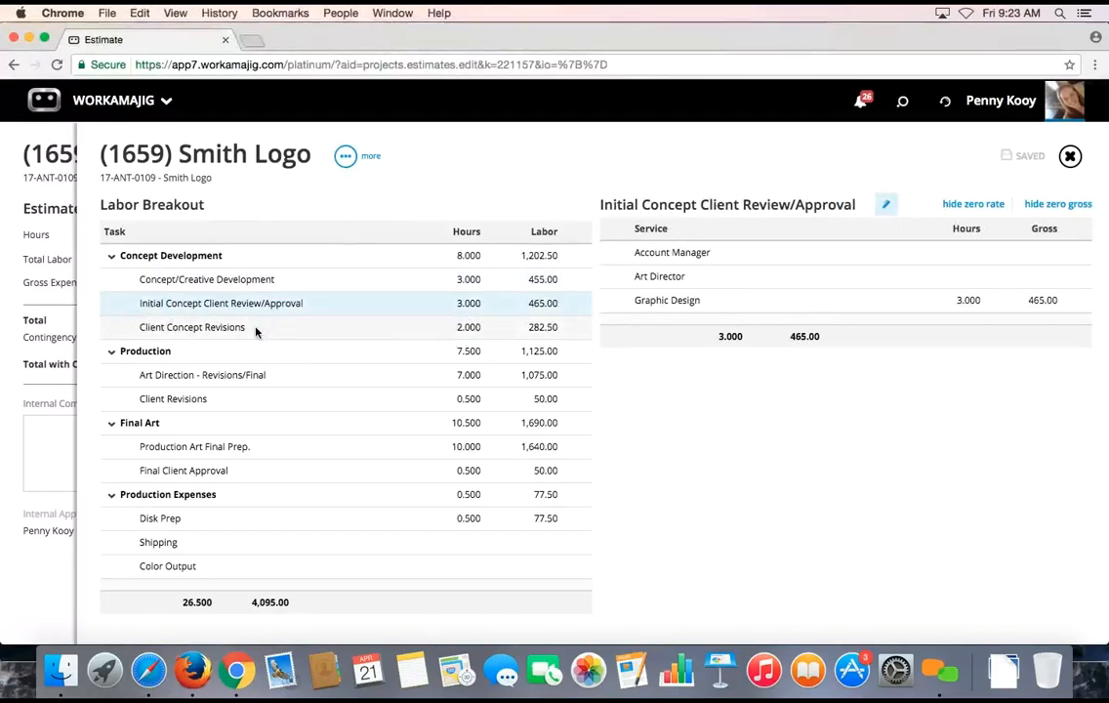
left_click(256, 332)
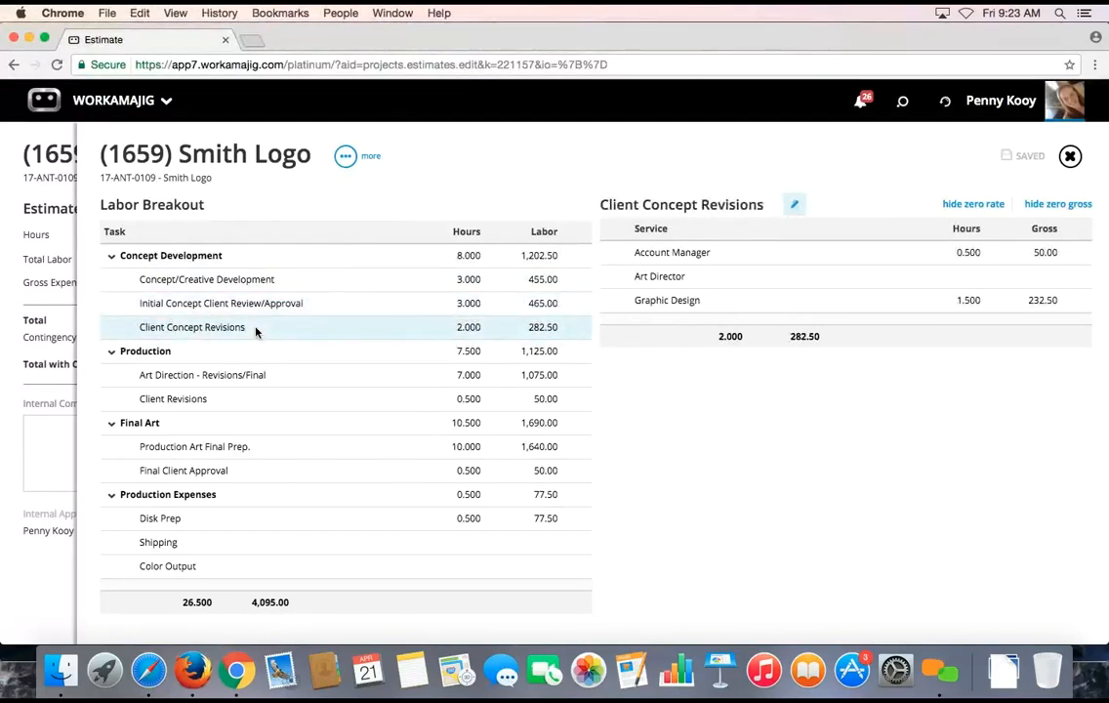
left_click(257, 281)
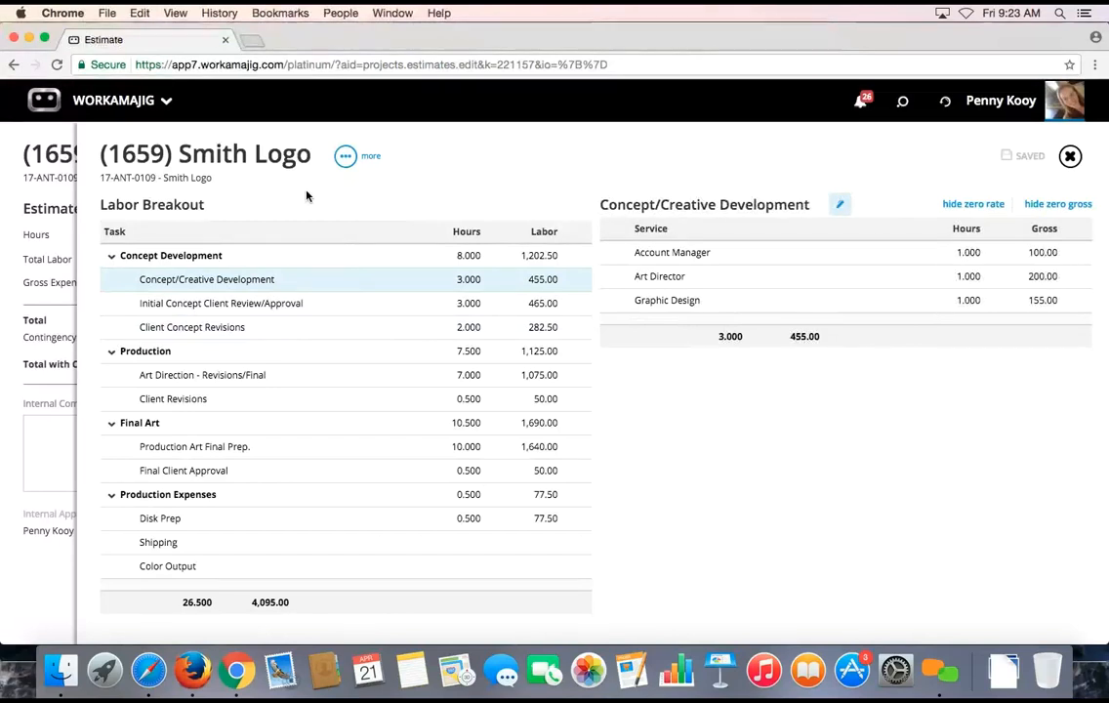
left_click(960, 256)
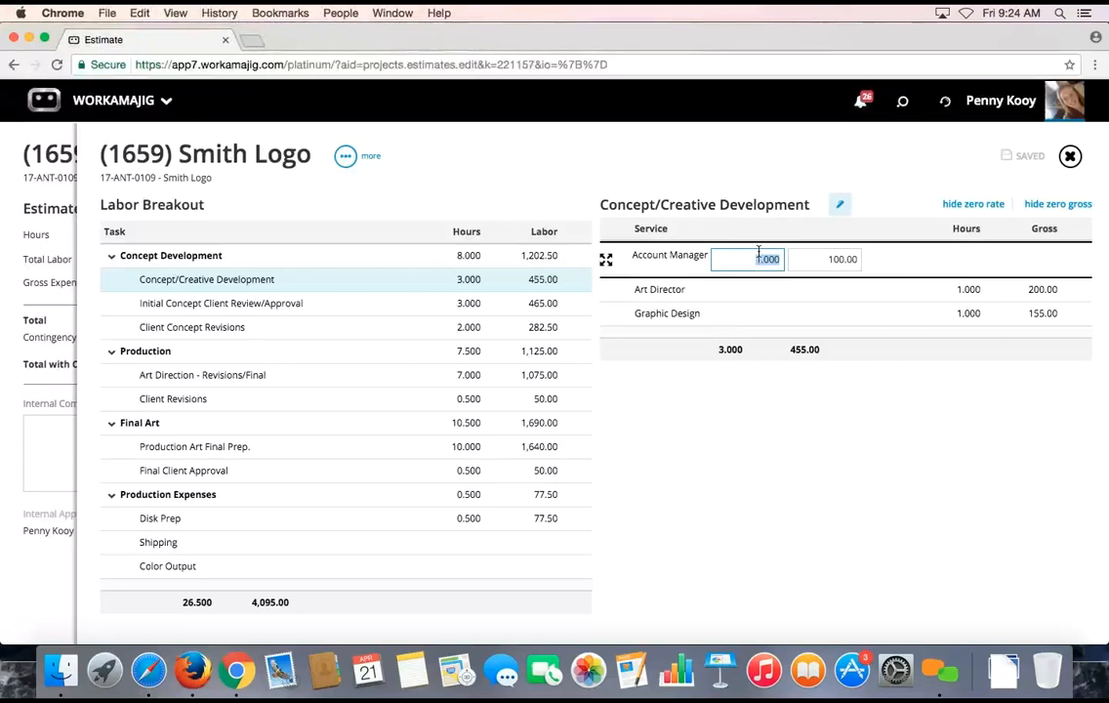
left_click(778, 189)
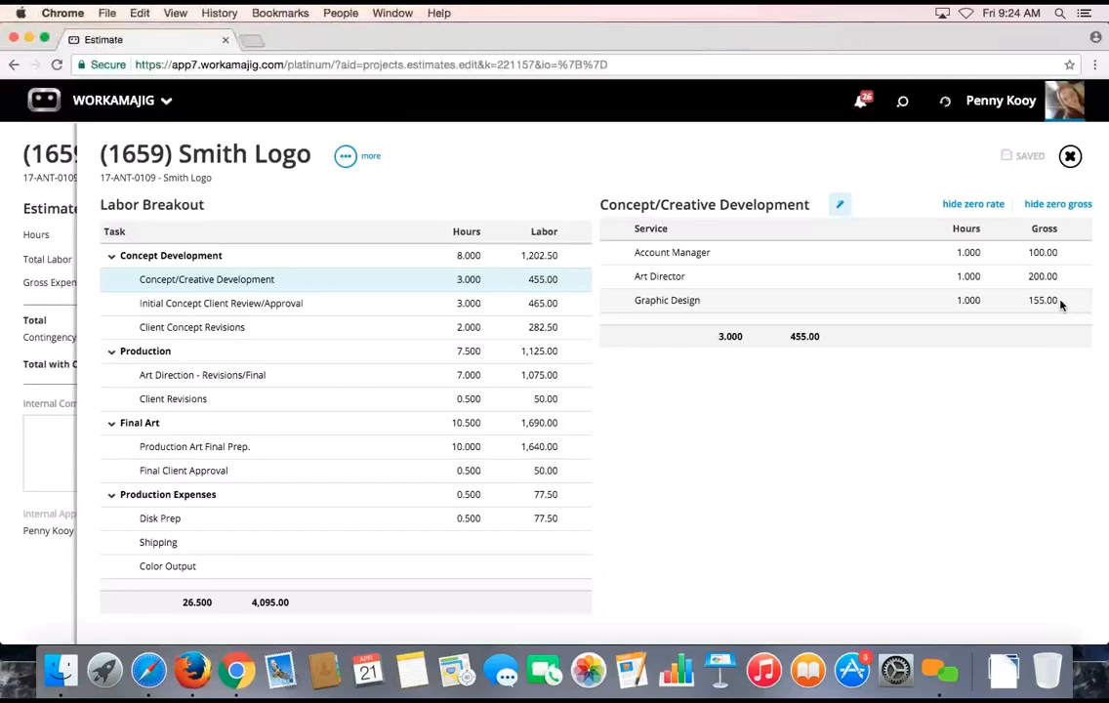
Close the Labor Breakout to see estimate 1659's summary: 26.500 hours, 4,095.00 total, 66.06% profit
left_click(1071, 156)
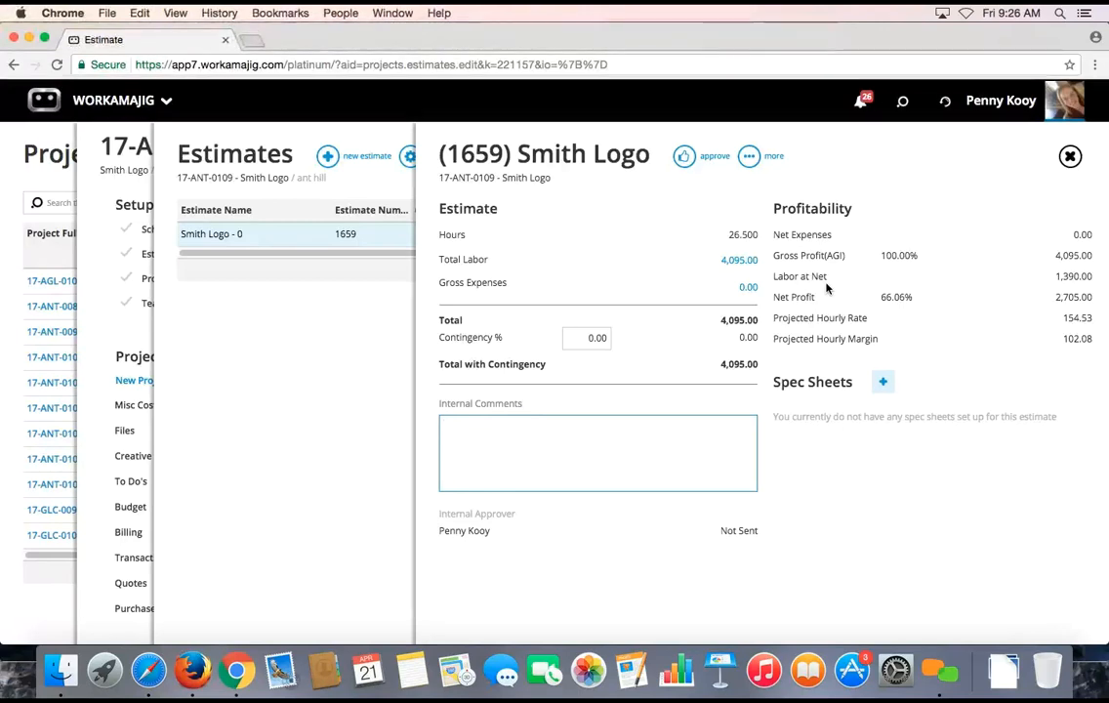
Open the 'more' actions menu for estimate 1659
left_click(750, 158)
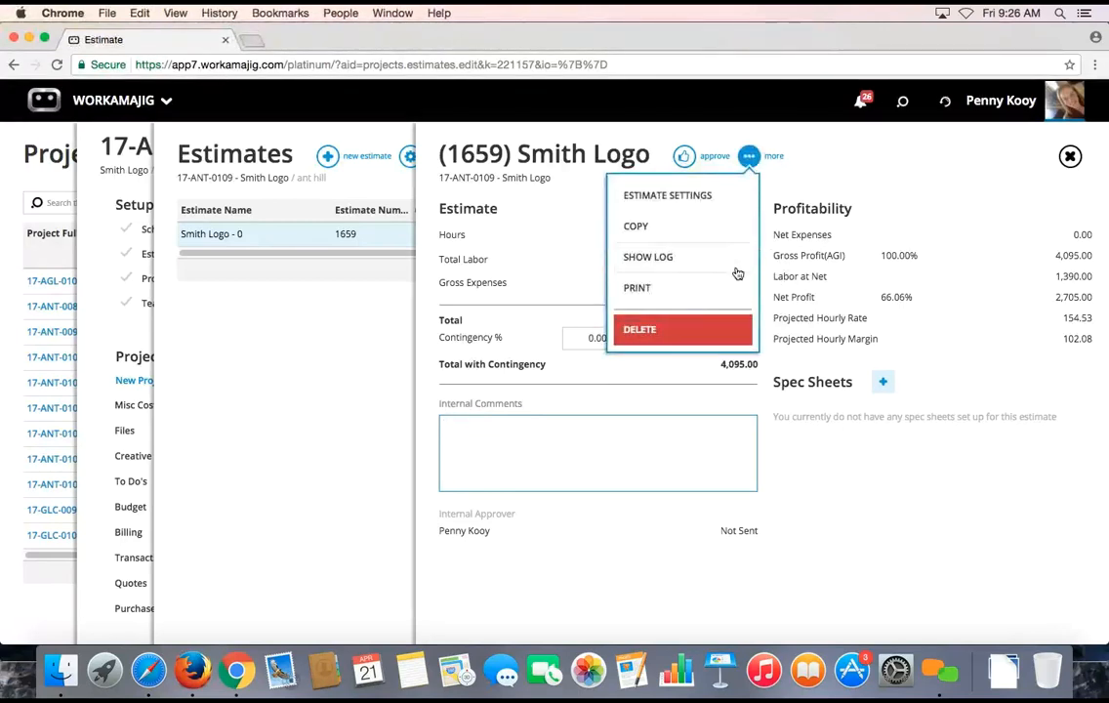
Print estimate 1659 as ProjectEstimate.pdf and scroll to its $4,095.00 labor total
left_click(672, 289)
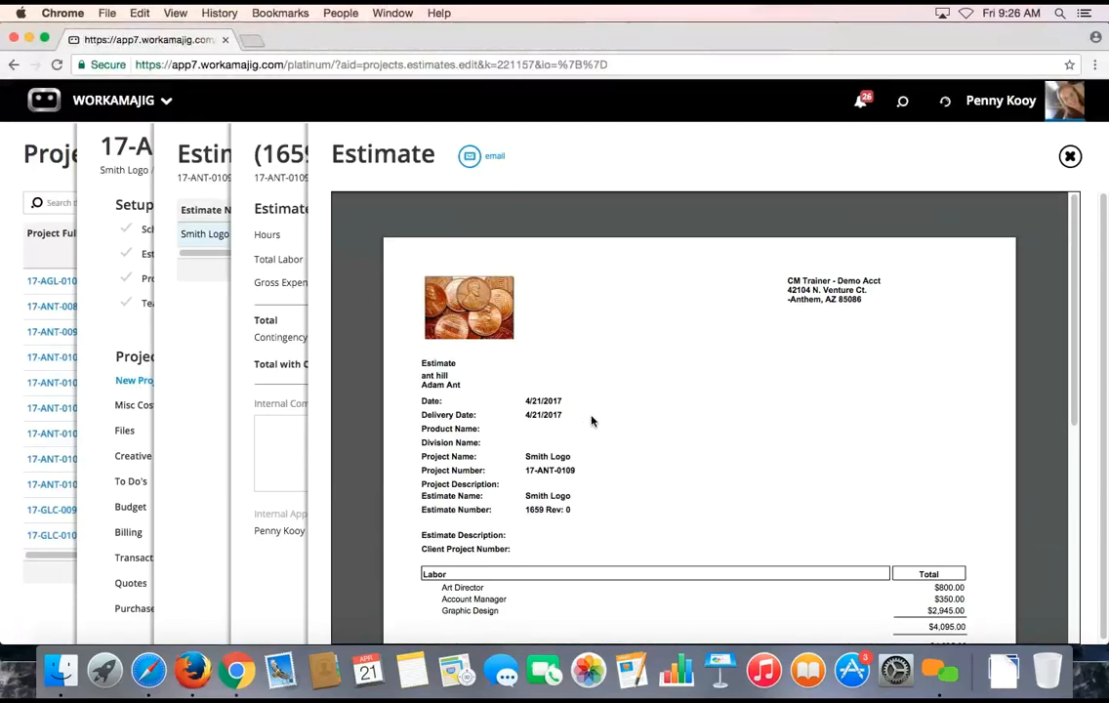
scroll(592, 421, "down", 3)
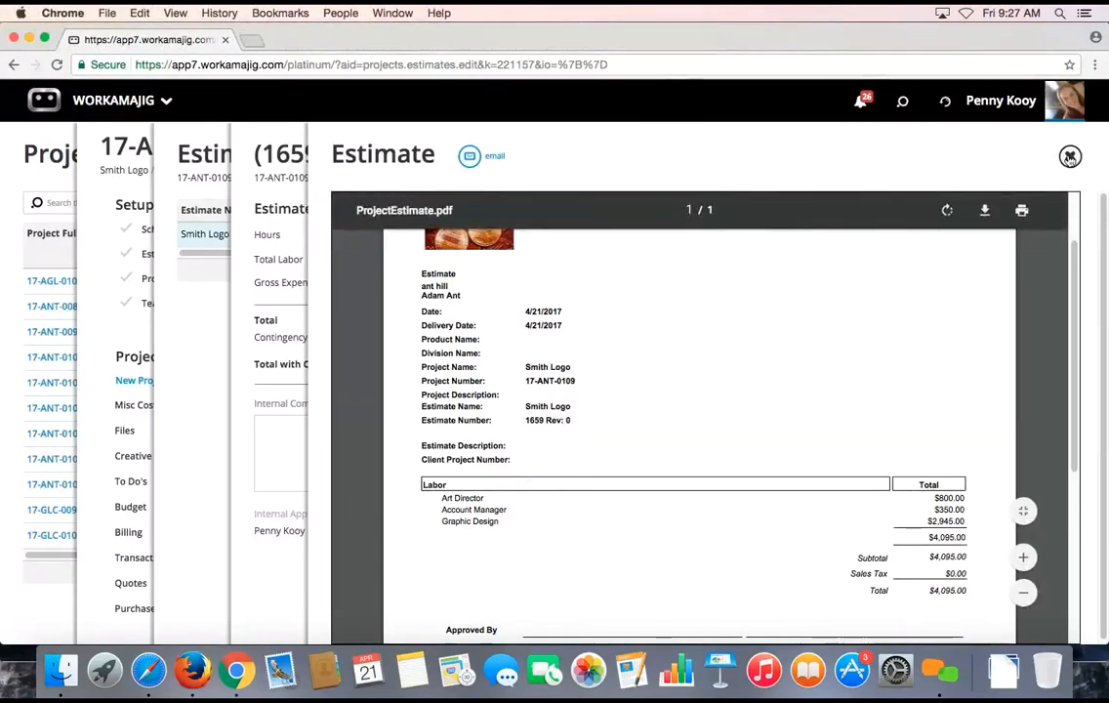
Approve estimate 1659 and return to project 17-ANT-0109's dashboard
left_click(1070, 158)
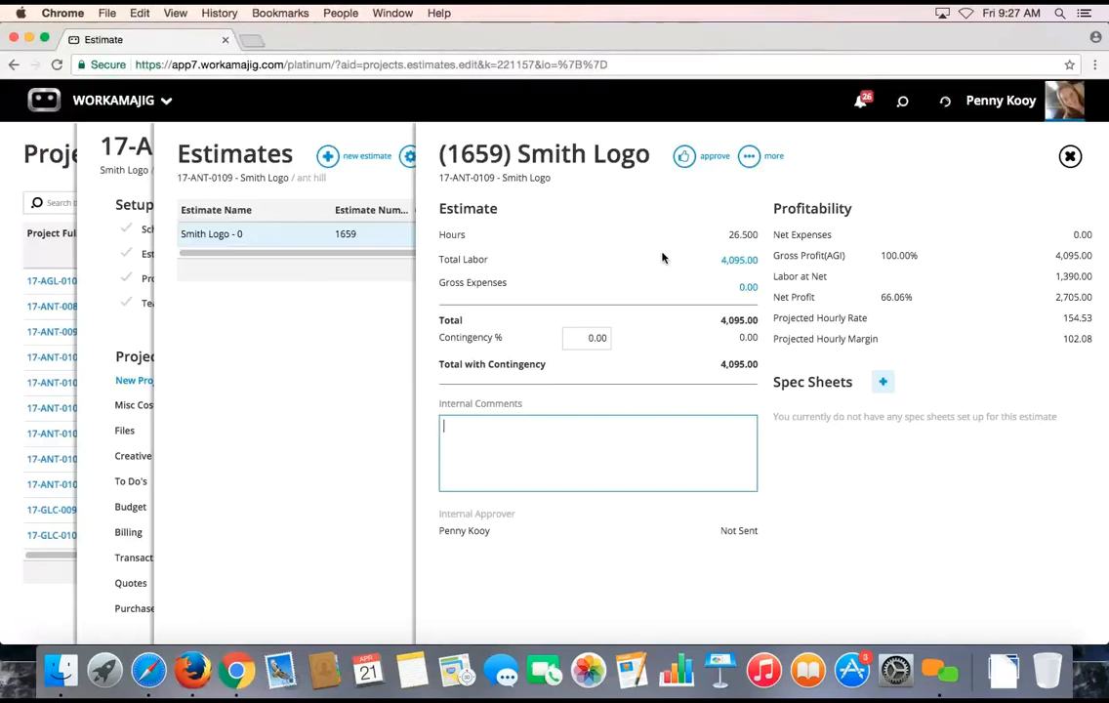
left_click(685, 156)
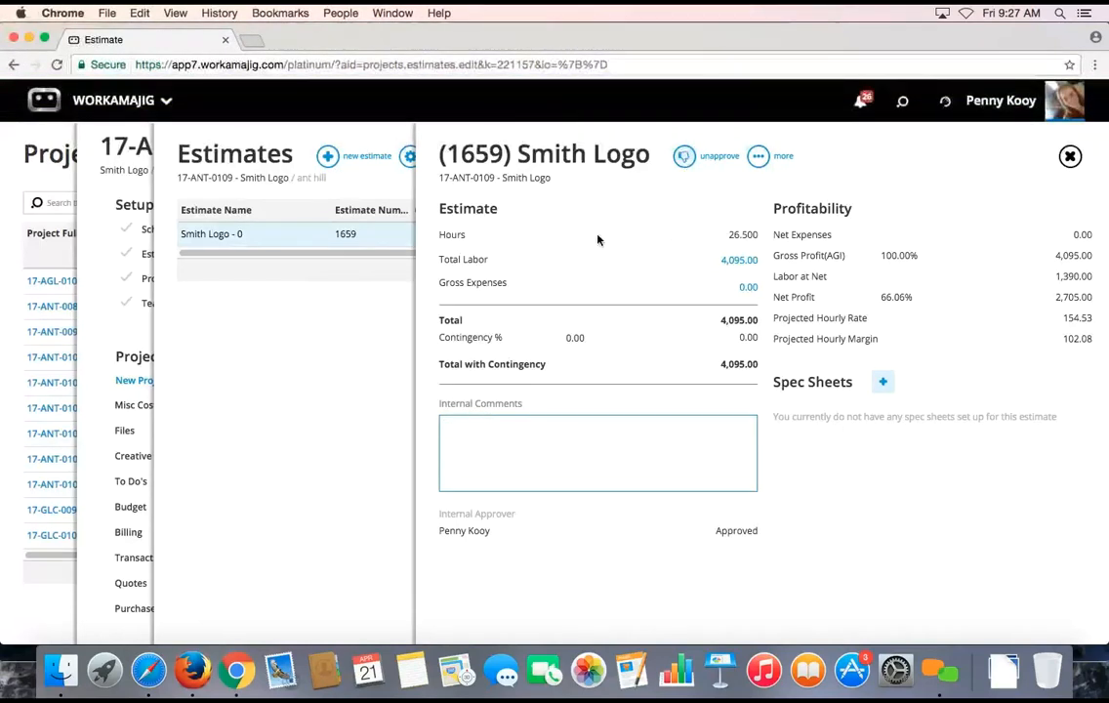
left_click(133, 143)
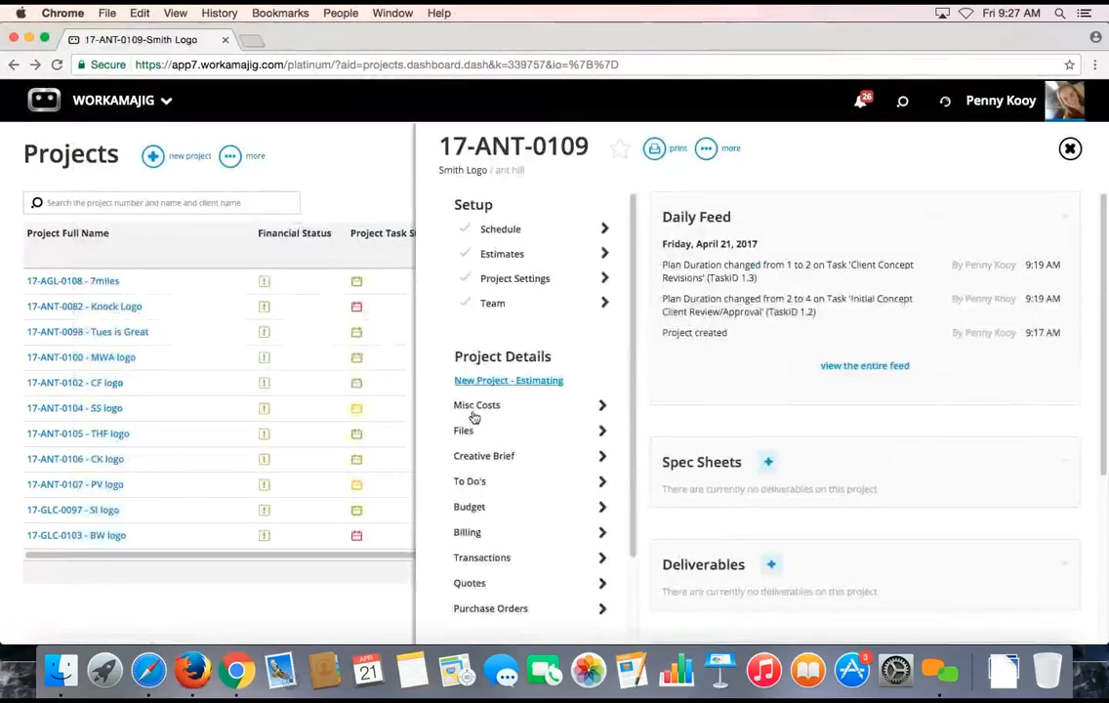
Open the Smith Logo project's Budget panel by task from Project Details
left_click(473, 510)
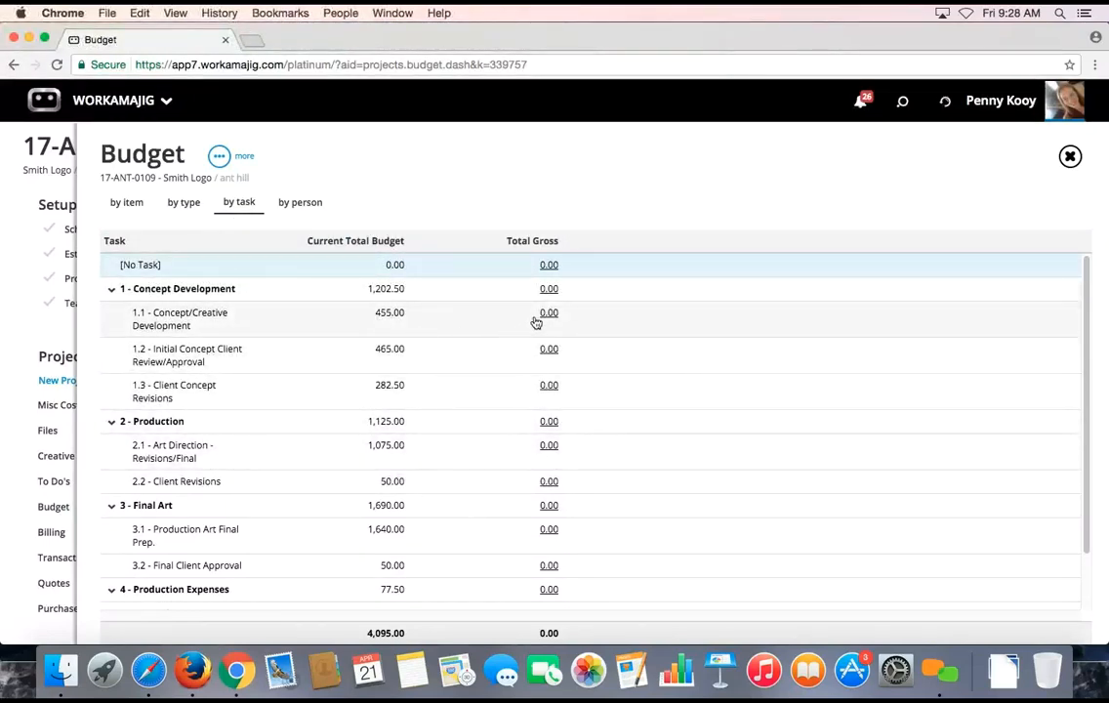
Inspect task 1.1's budget details, then view the budget by item totalling 26.500 hours
left_click(166, 320)
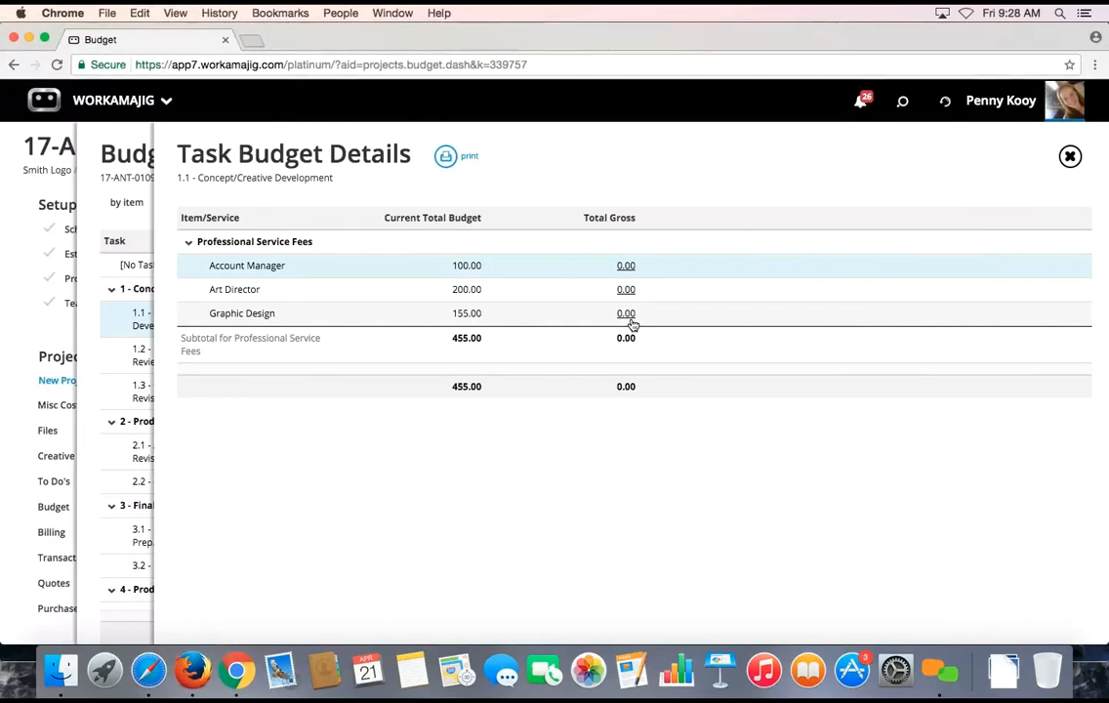
left_click(143, 171)
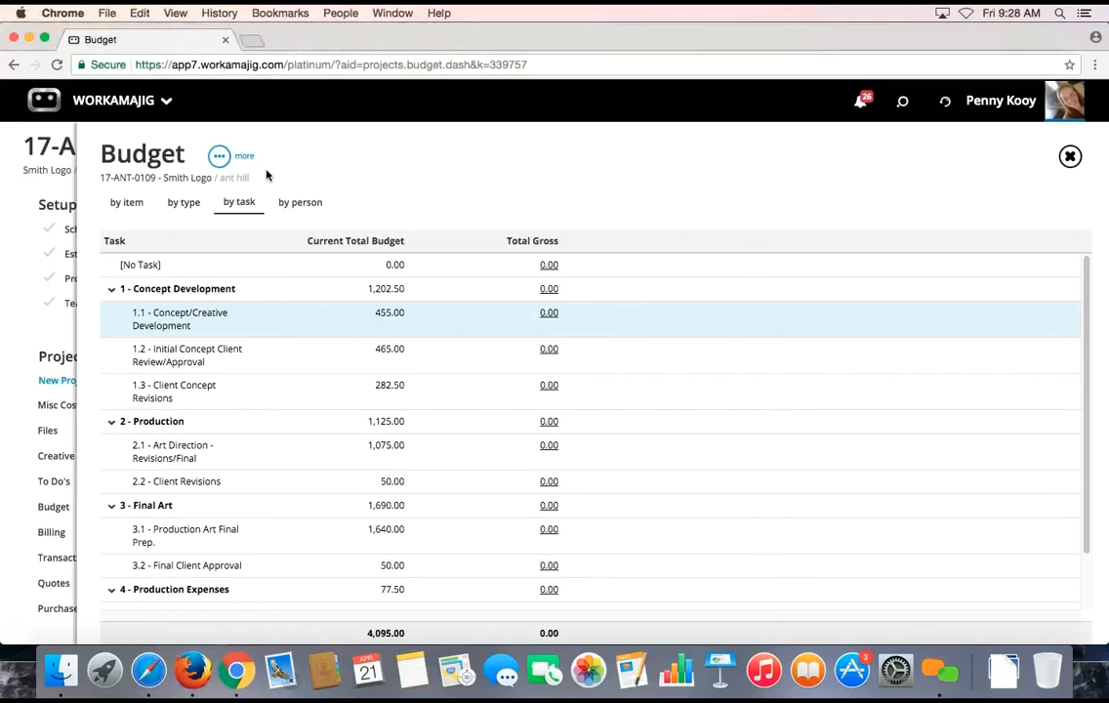
left_click(117, 203)
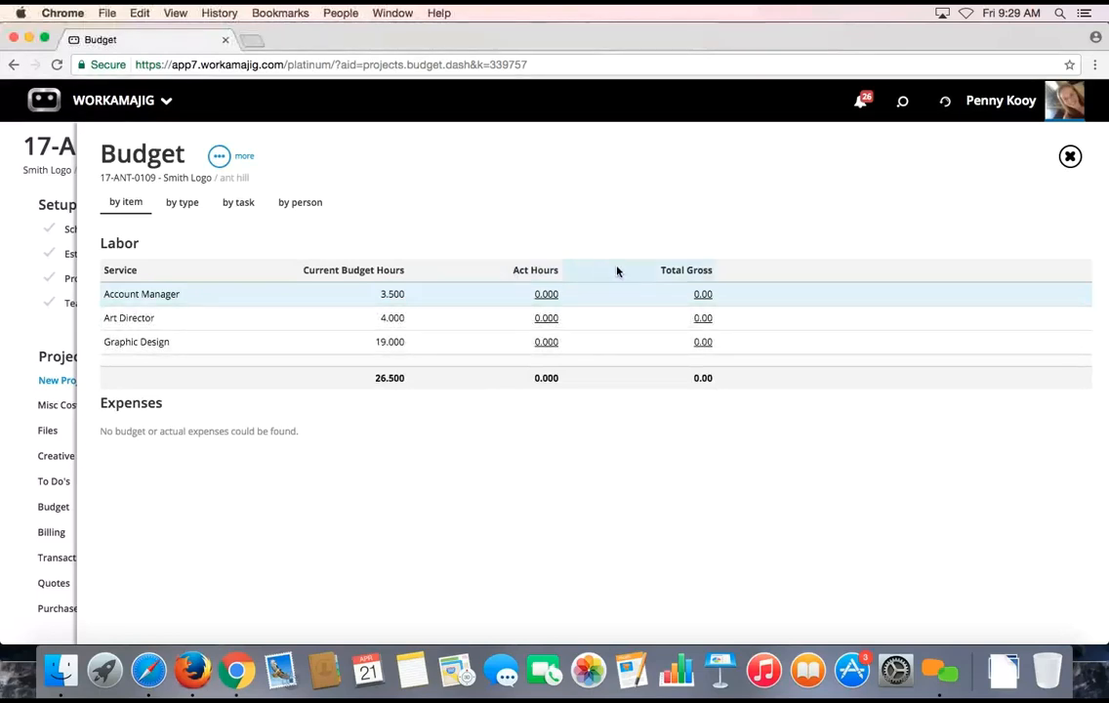
Open the Project Budget Settings via System Settings in the Budget's 'more' menu
left_click(219, 156)
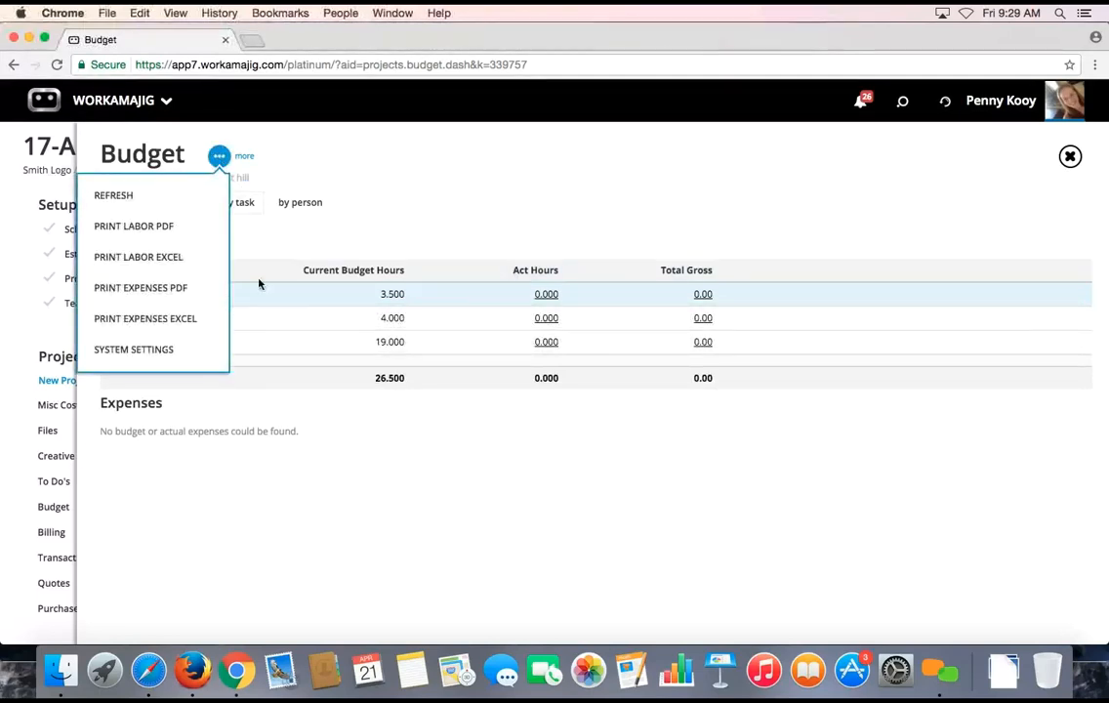
left_click(171, 351)
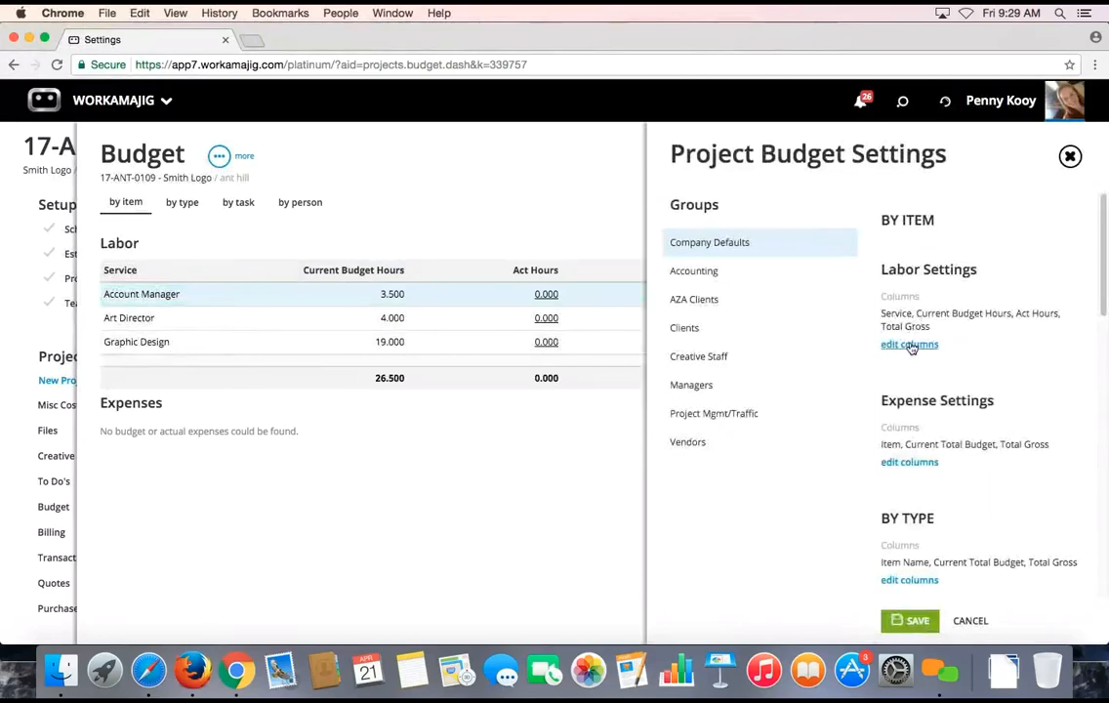
Review the available Labor Settings columns, then close the budget settings without changes
left_click(912, 345)
scroll(1104, 243, "down", 3)
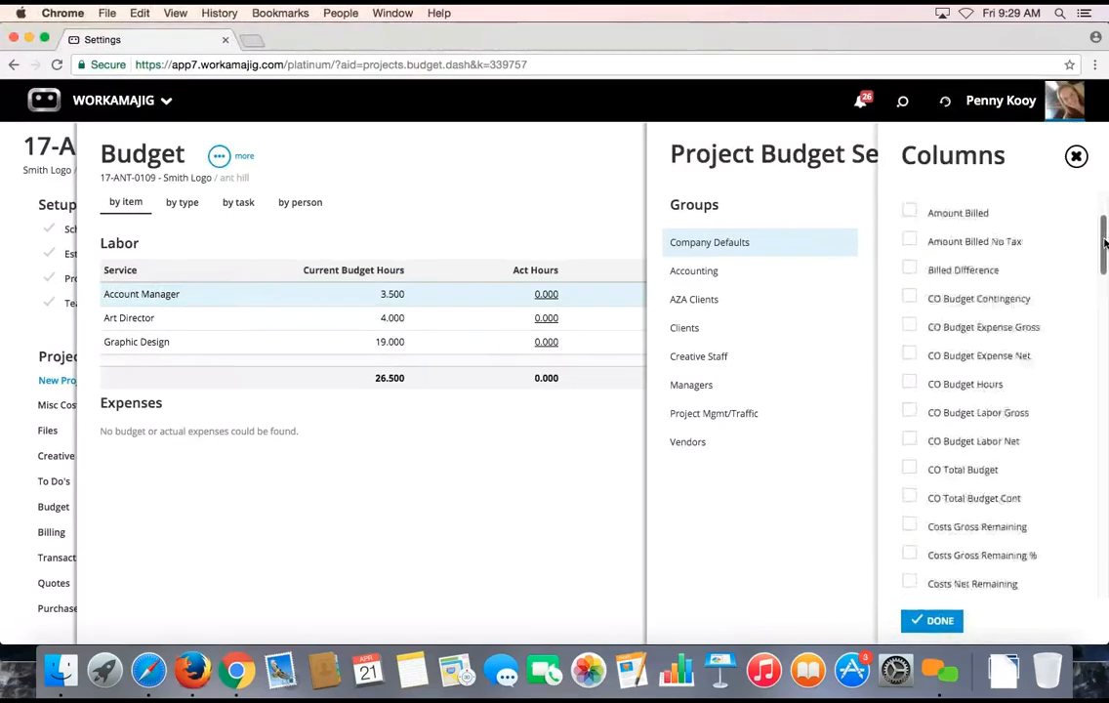
left_click_drag(1104, 243, 1084, 407)
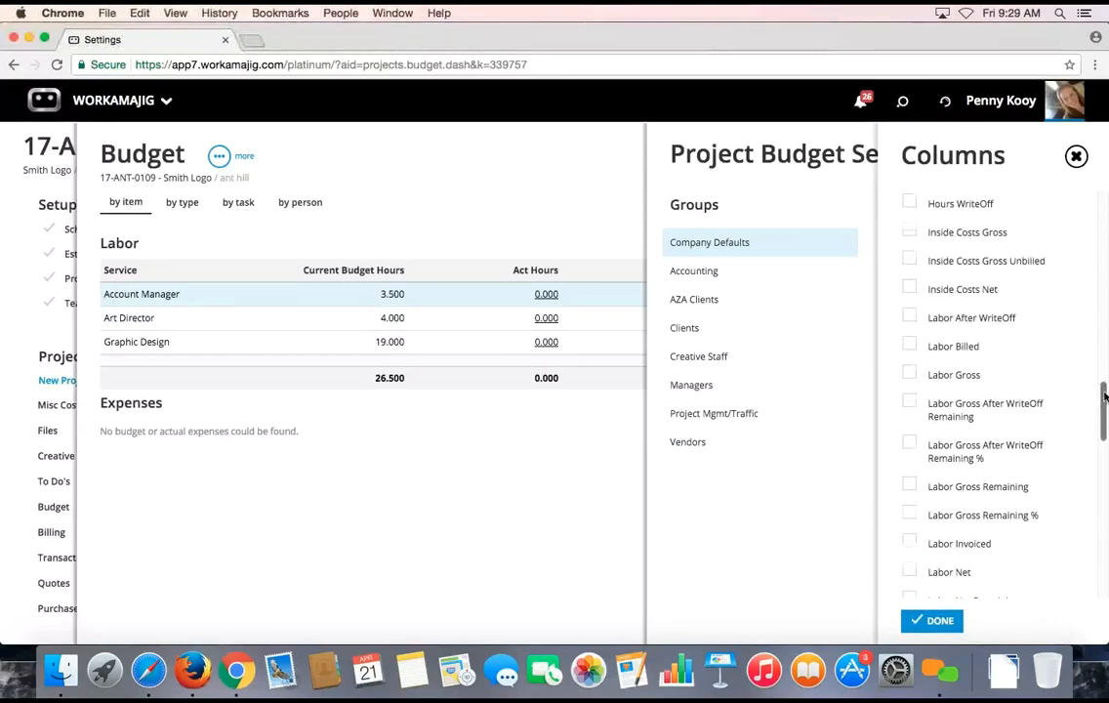
scroll(1104, 395, "up", 20)
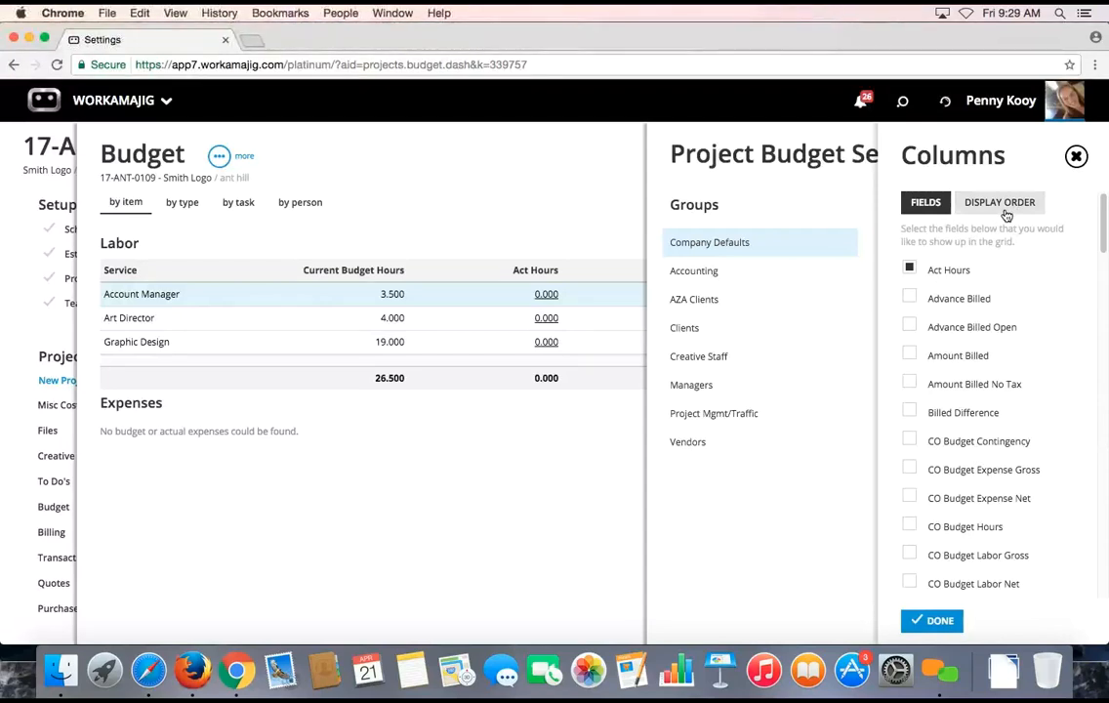
left_click(1071, 157)
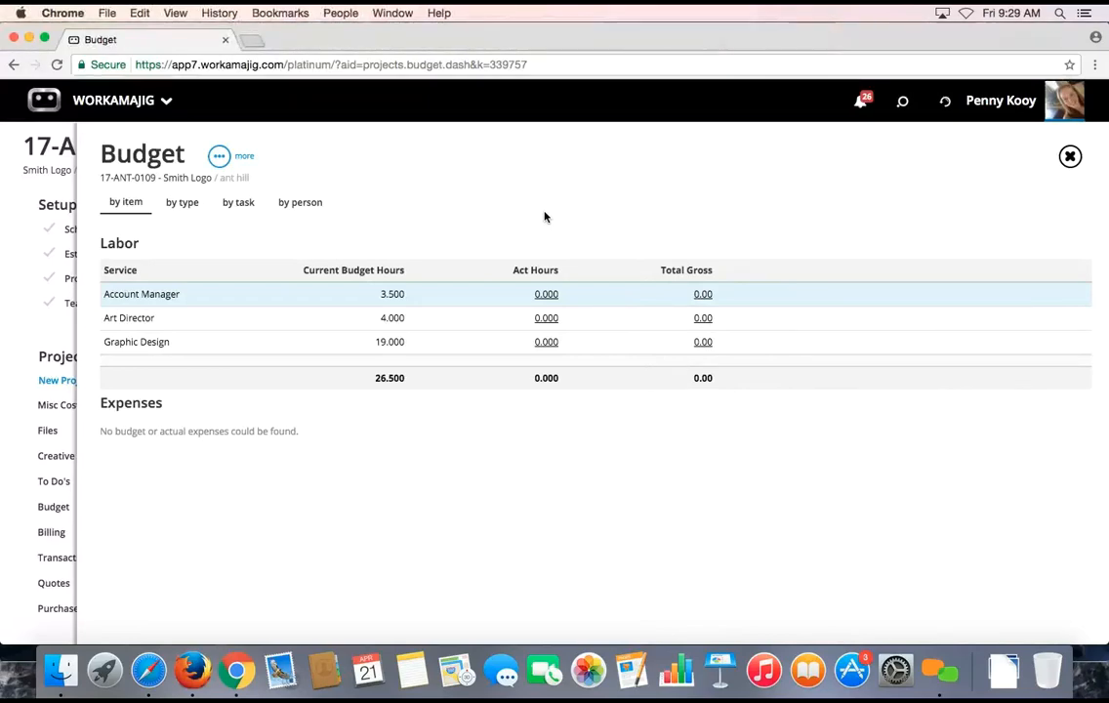
Change project 17-ANT-0109's status to In Production and go to its Files page
left_click(1068, 156)
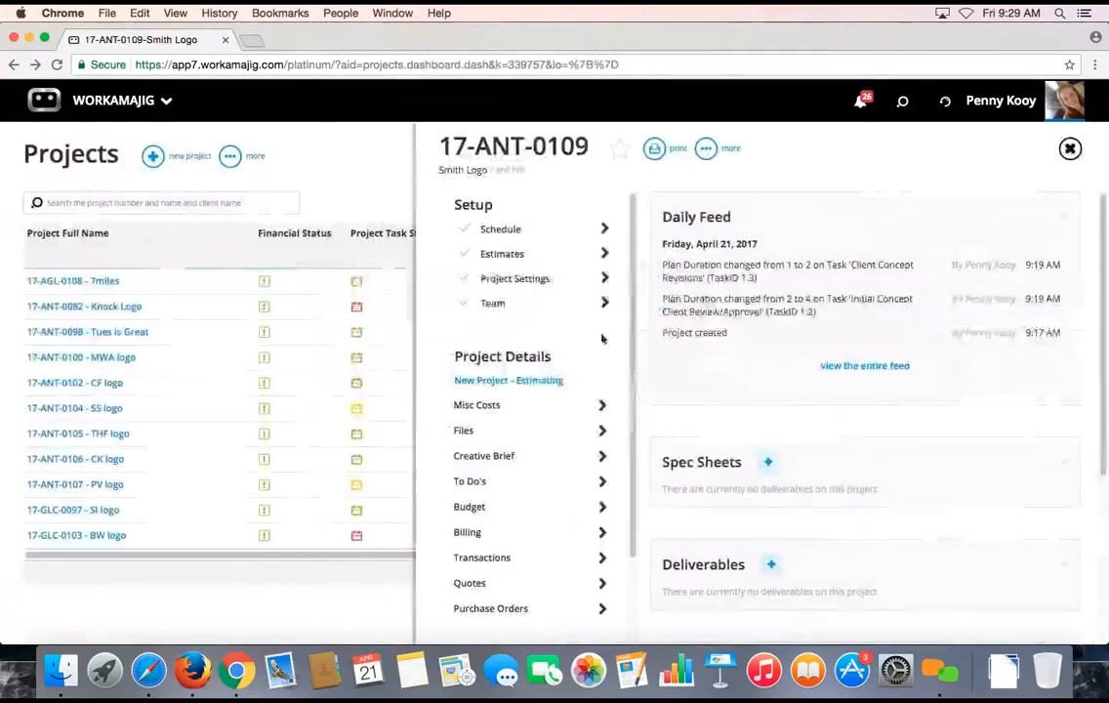
left_click(550, 382)
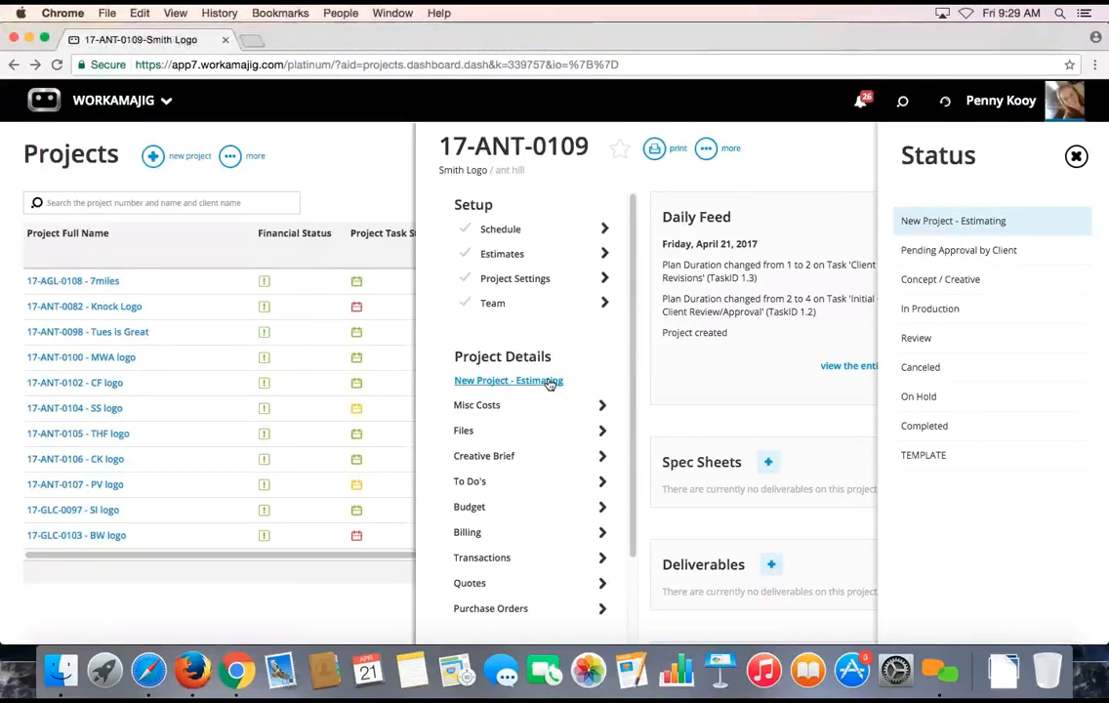
left_click(916, 311)
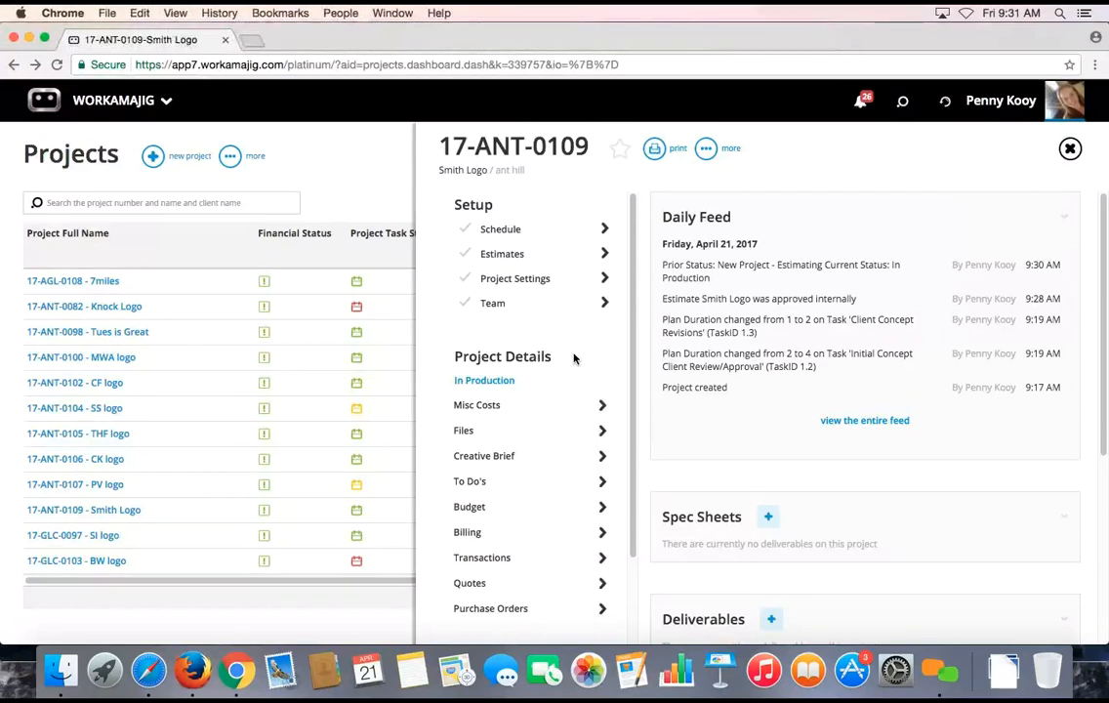
left_click(481, 443)
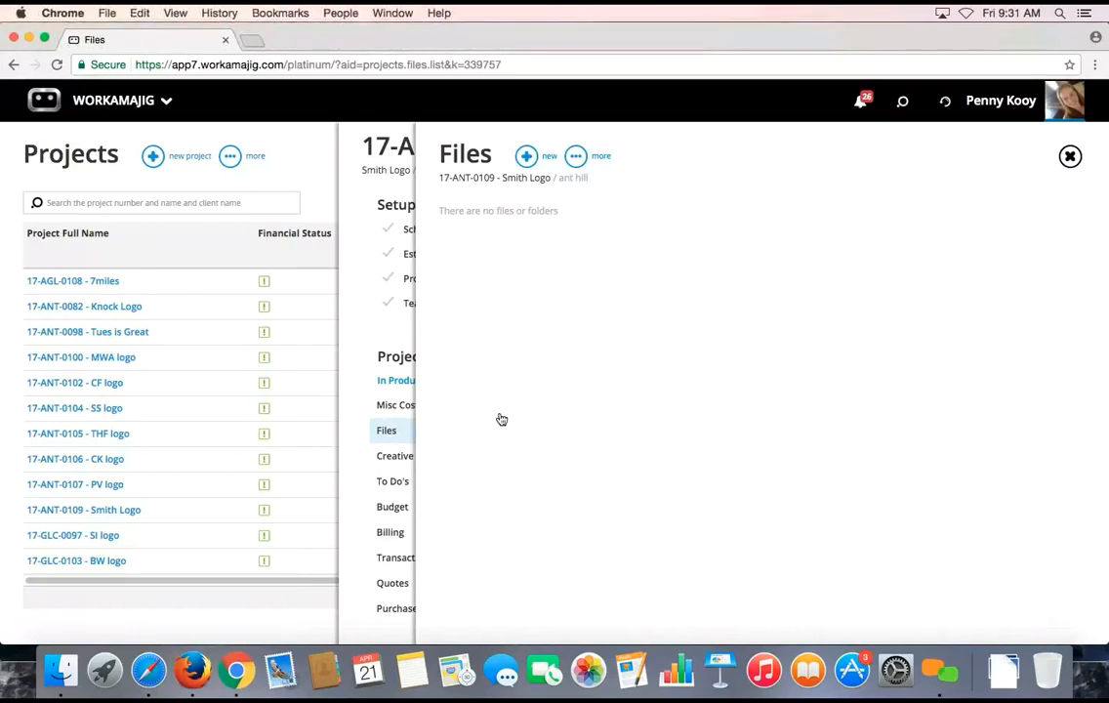
Start a new file upload and select logo balloon.jpeg from the Downloads folder
left_click(529, 160)
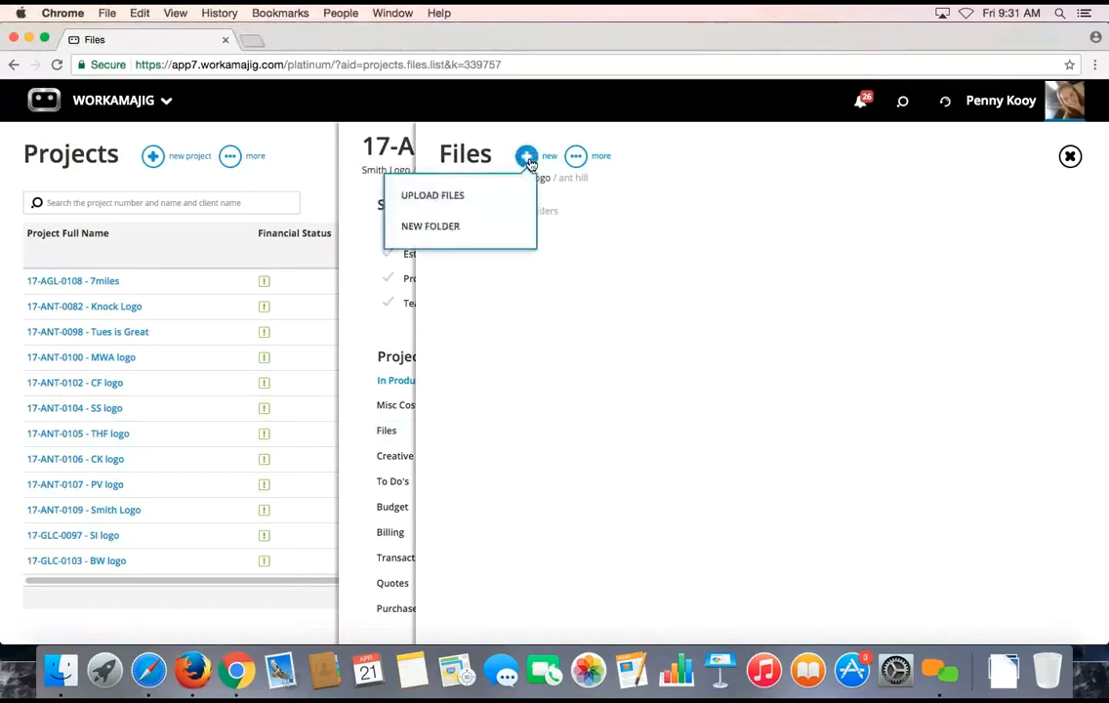
left_click(459, 196)
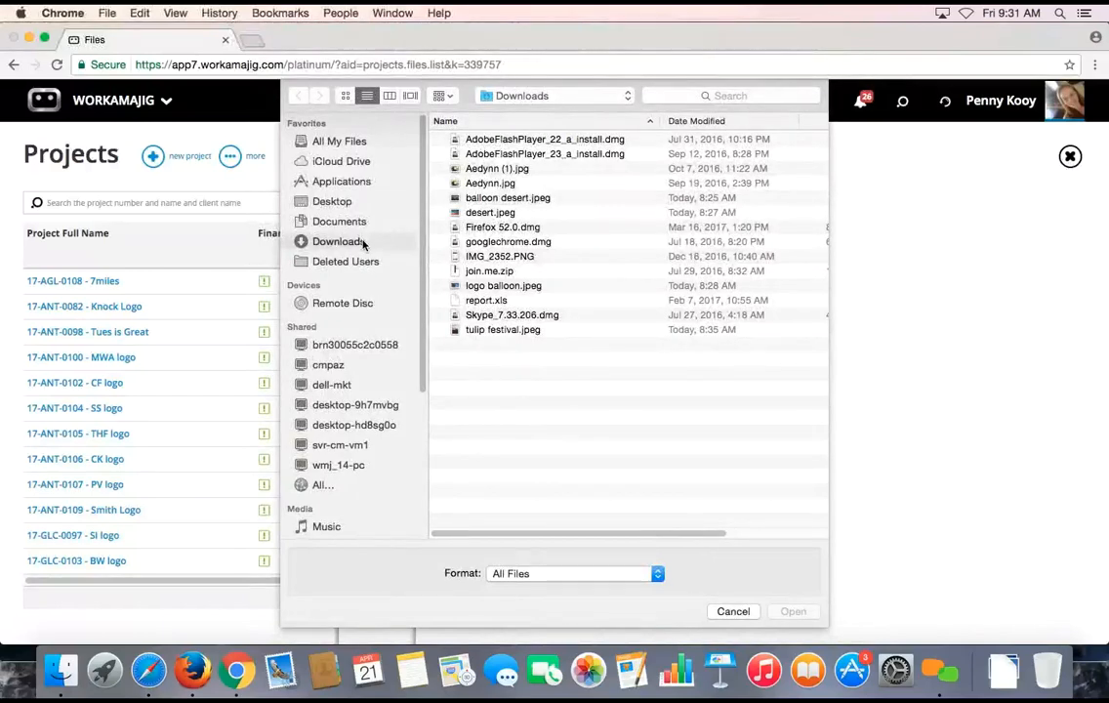
left_click(498, 286)
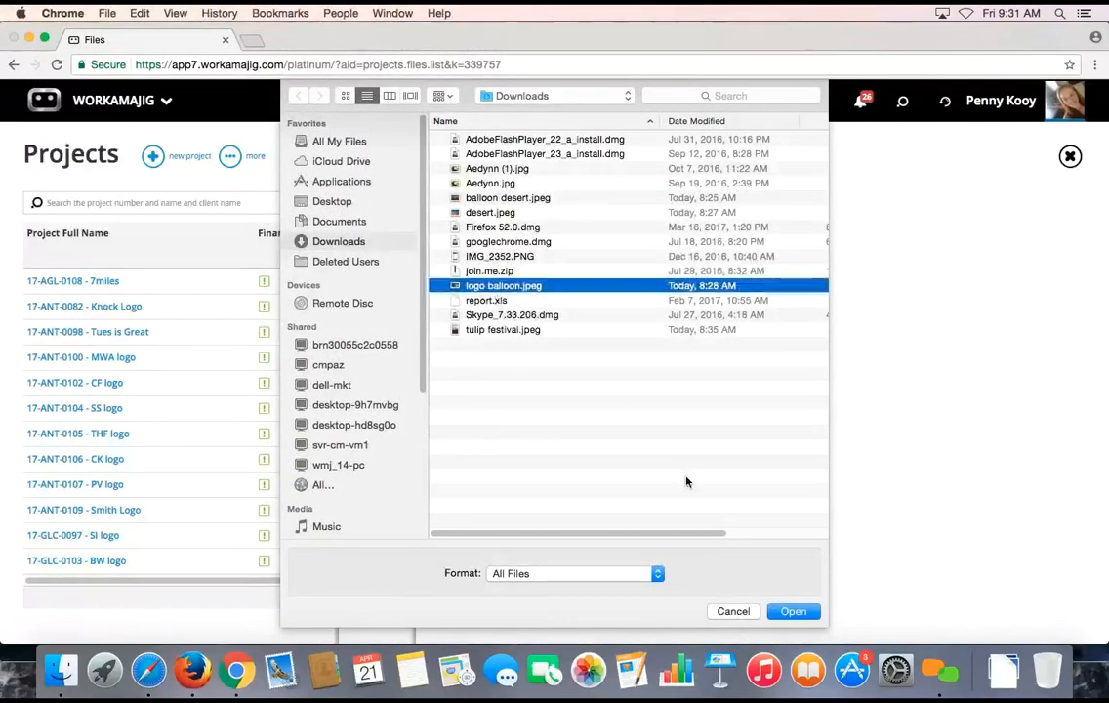
left_click(793, 615)
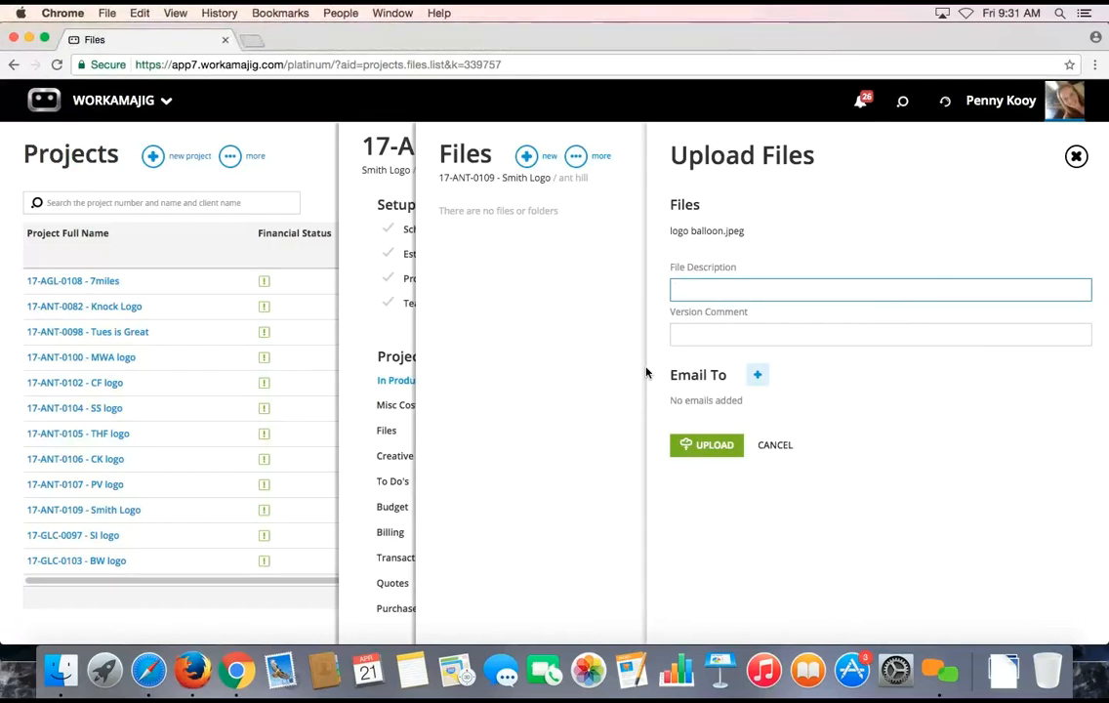
Give logo balloon.jpeg the description 'balloon', fixing the typo, and upload it
type("ballloon")
key("Left")
key("Left")
key("Left")
key("Left")
key("BackSpace")
left_click(703, 447)
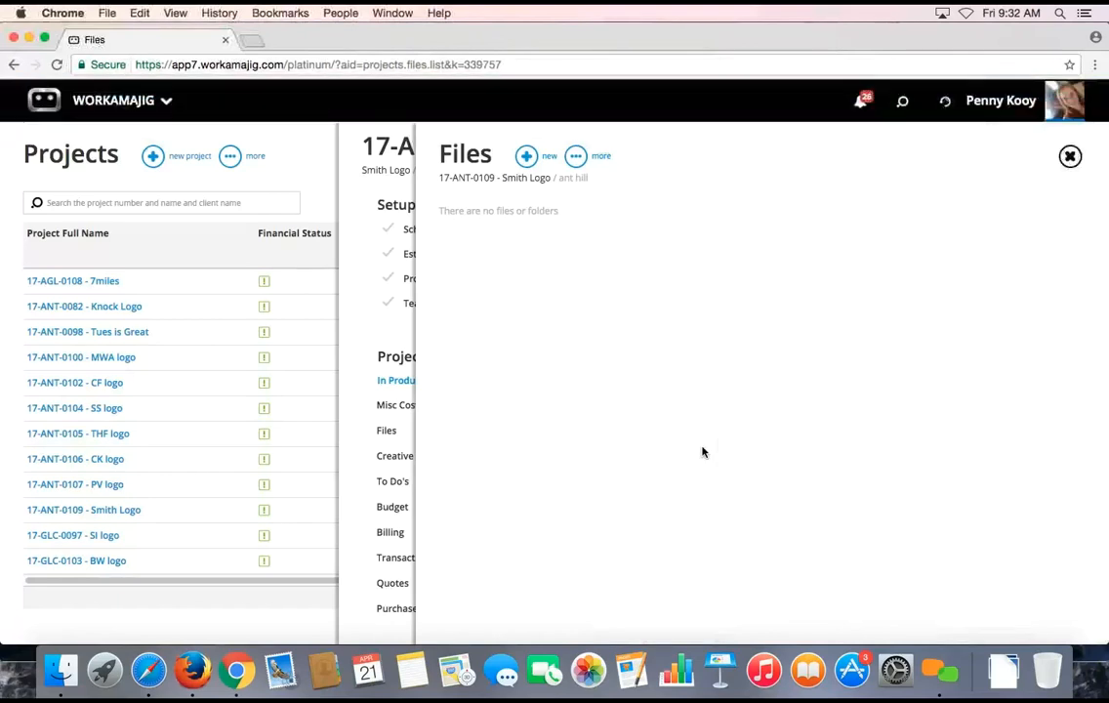